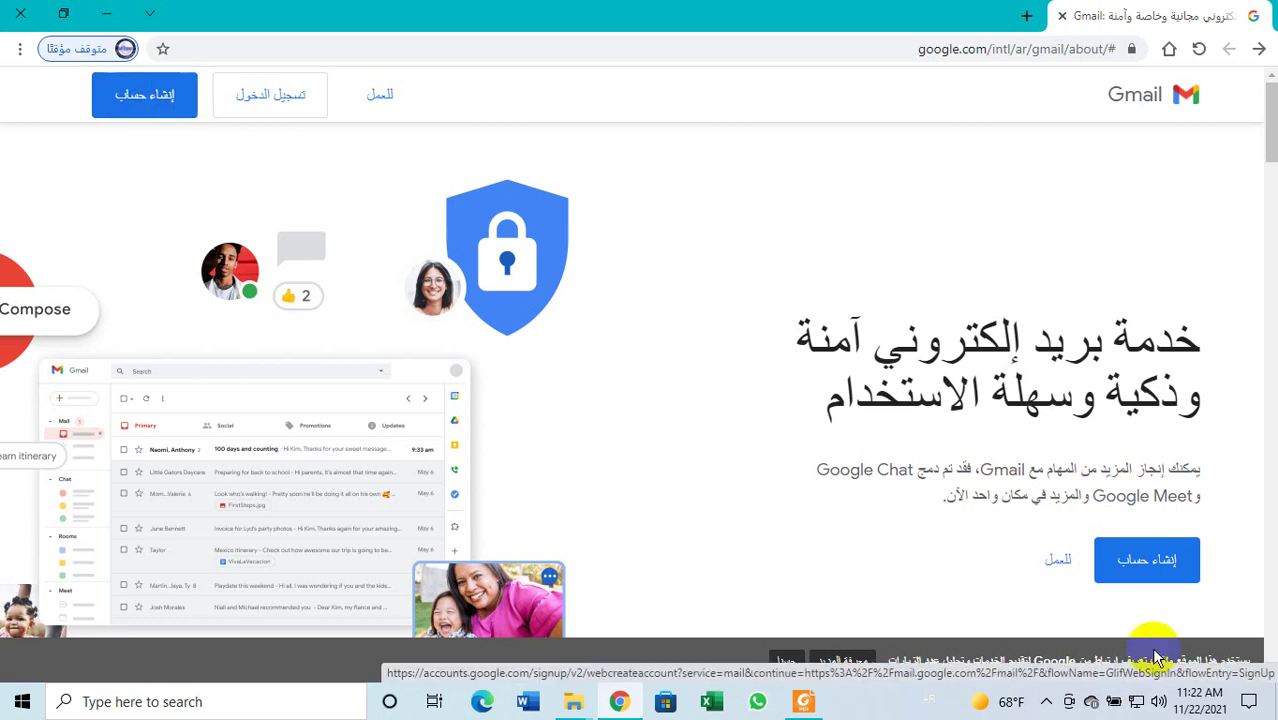
Start a new Google account from the Gmail page's 'إنشاء حساب' (Create account) button.
left_click(1143, 558)
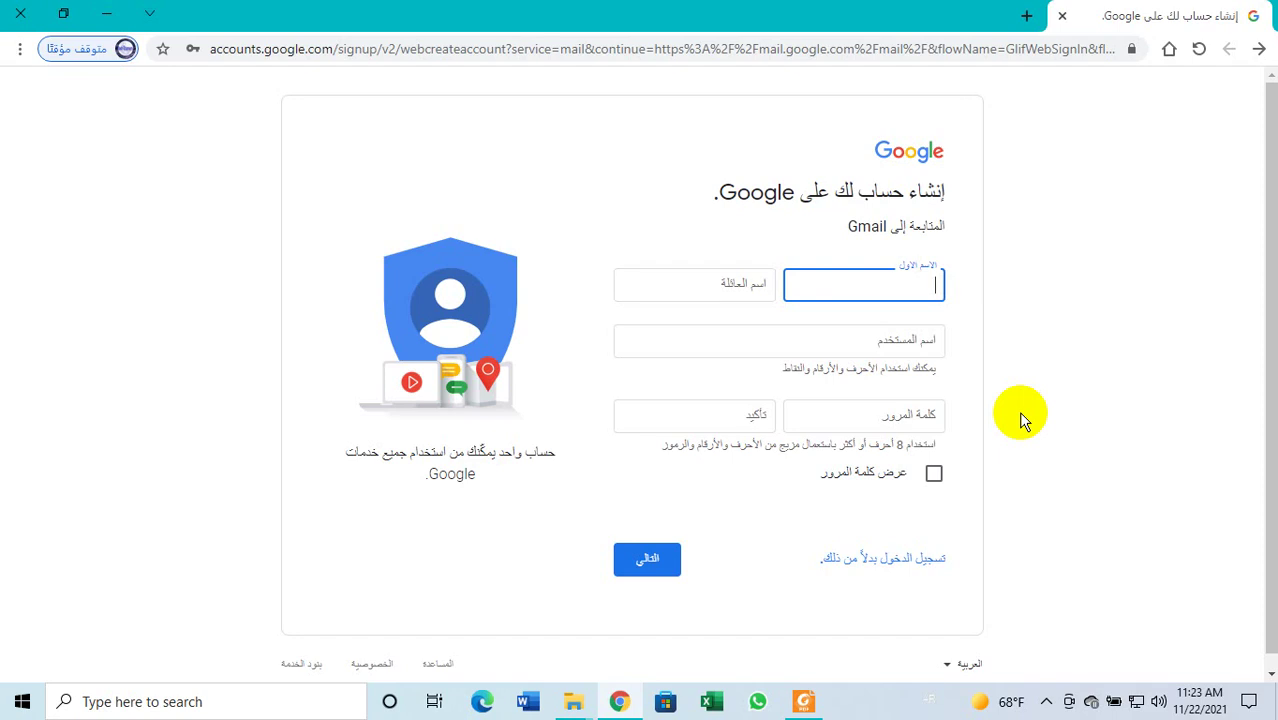
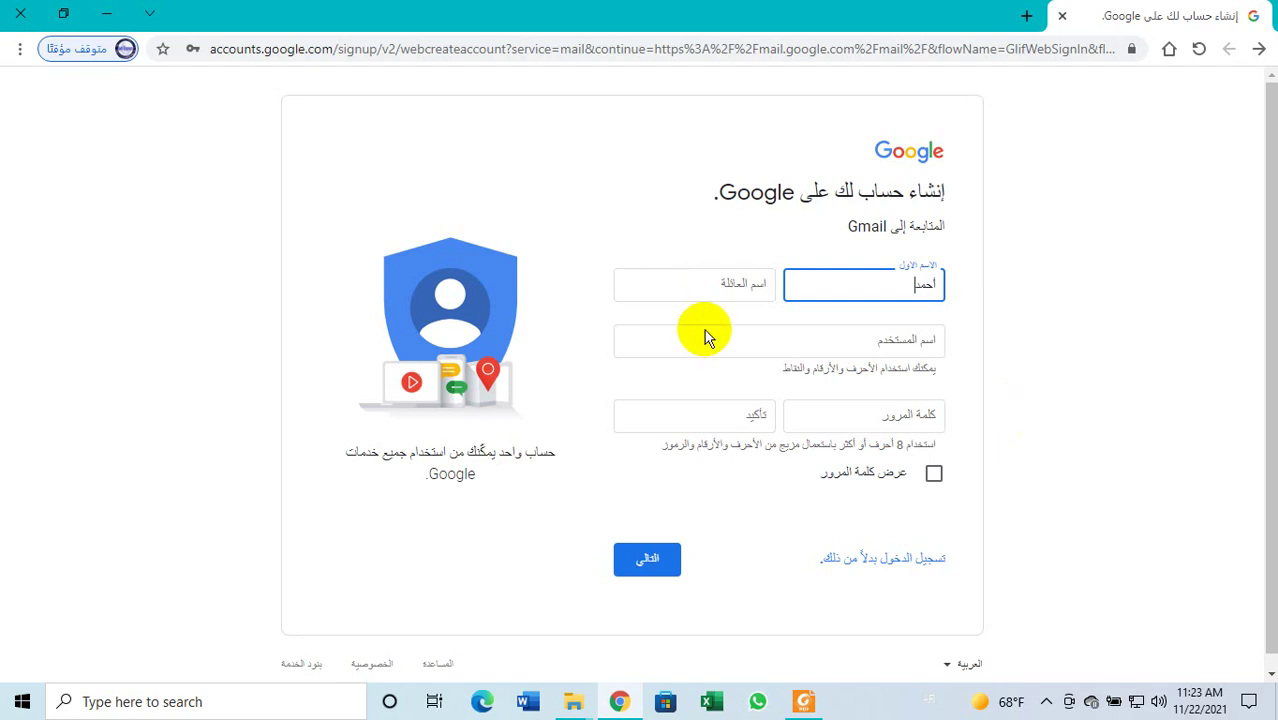
Enter the user's Arabic first name and last name in the signup name fields.
left_click(698, 283)
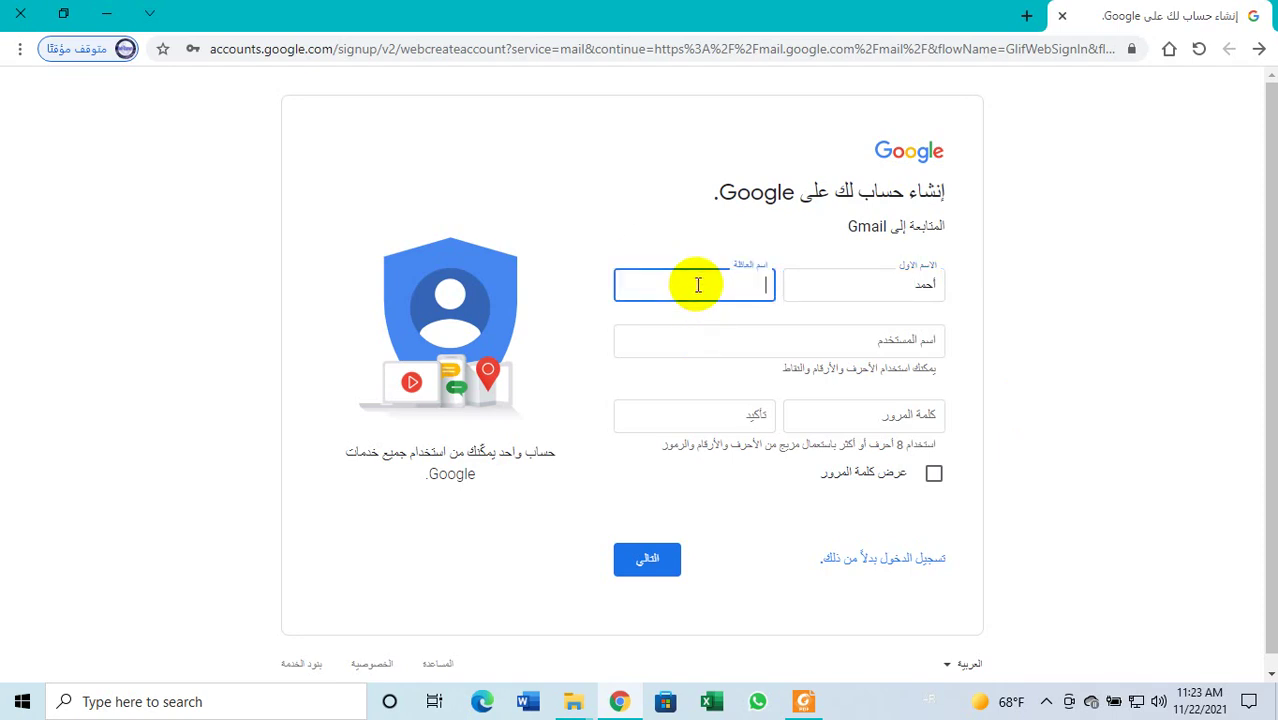
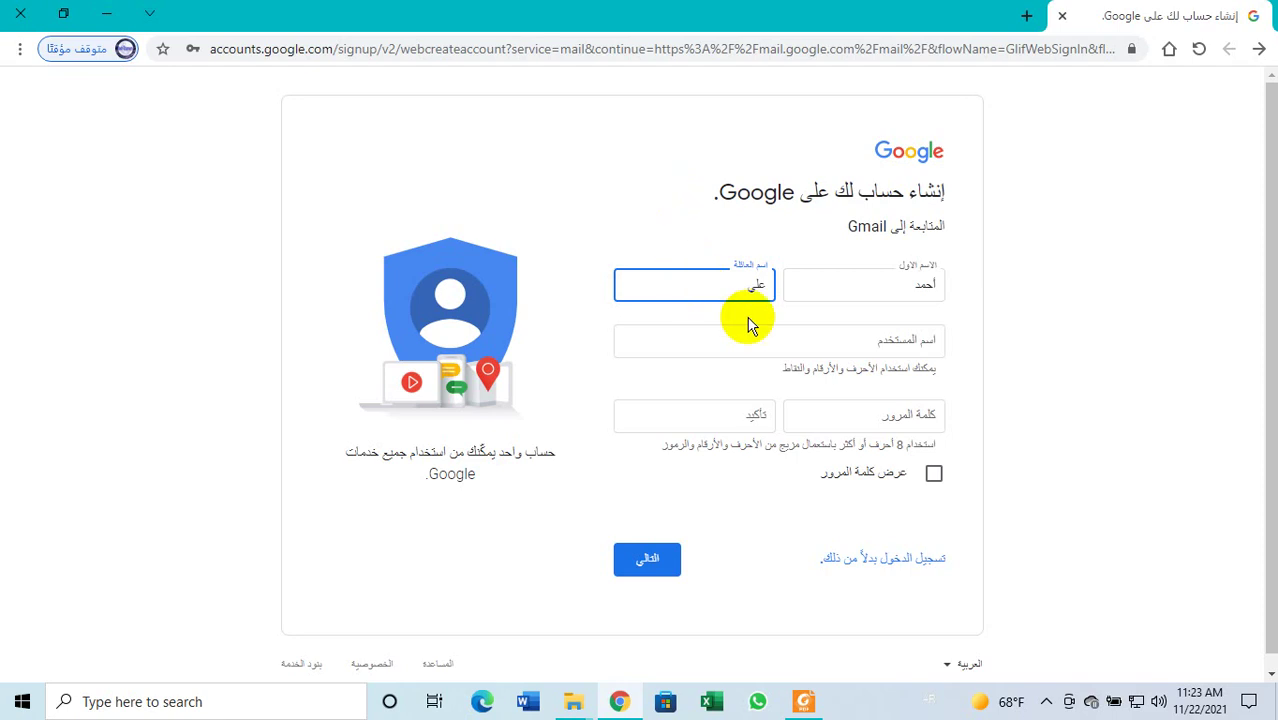
left_click(757, 344)
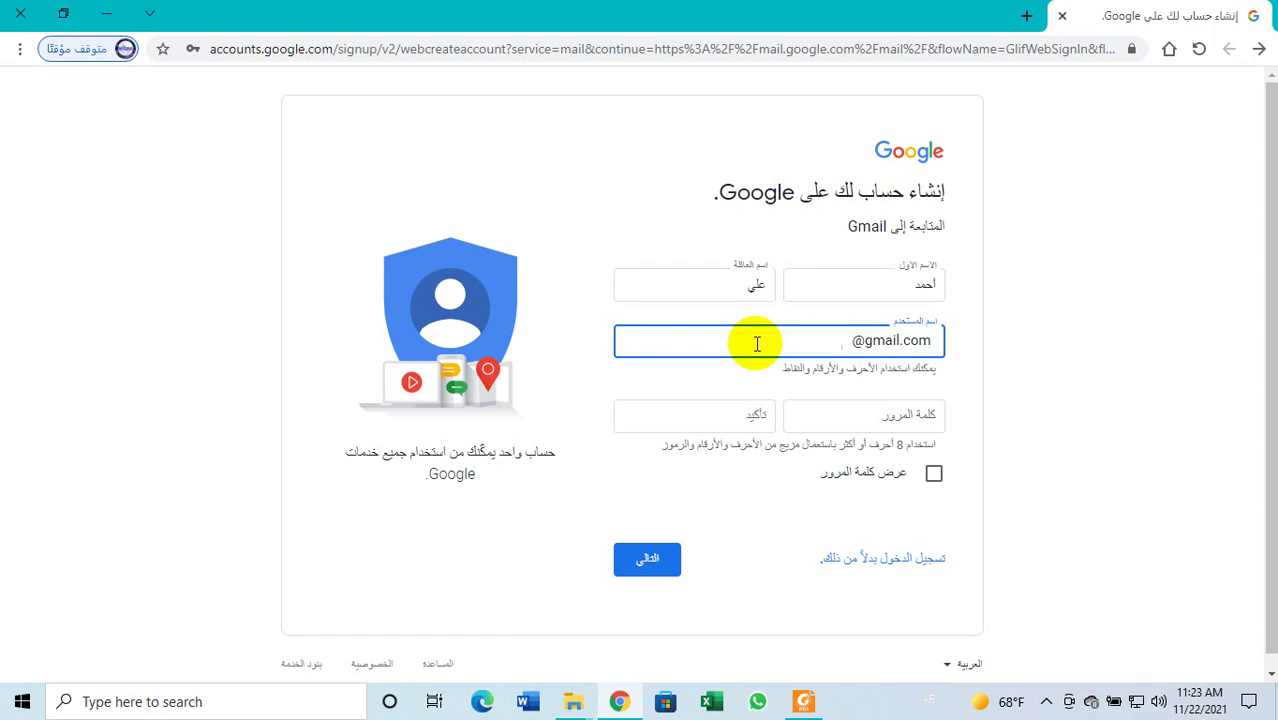
Switch typing to English and enter the desired username ending in '.2020' for validation.
type("ل")
key("BackSpace")
key("alt+shift")
left_click(847, 415)
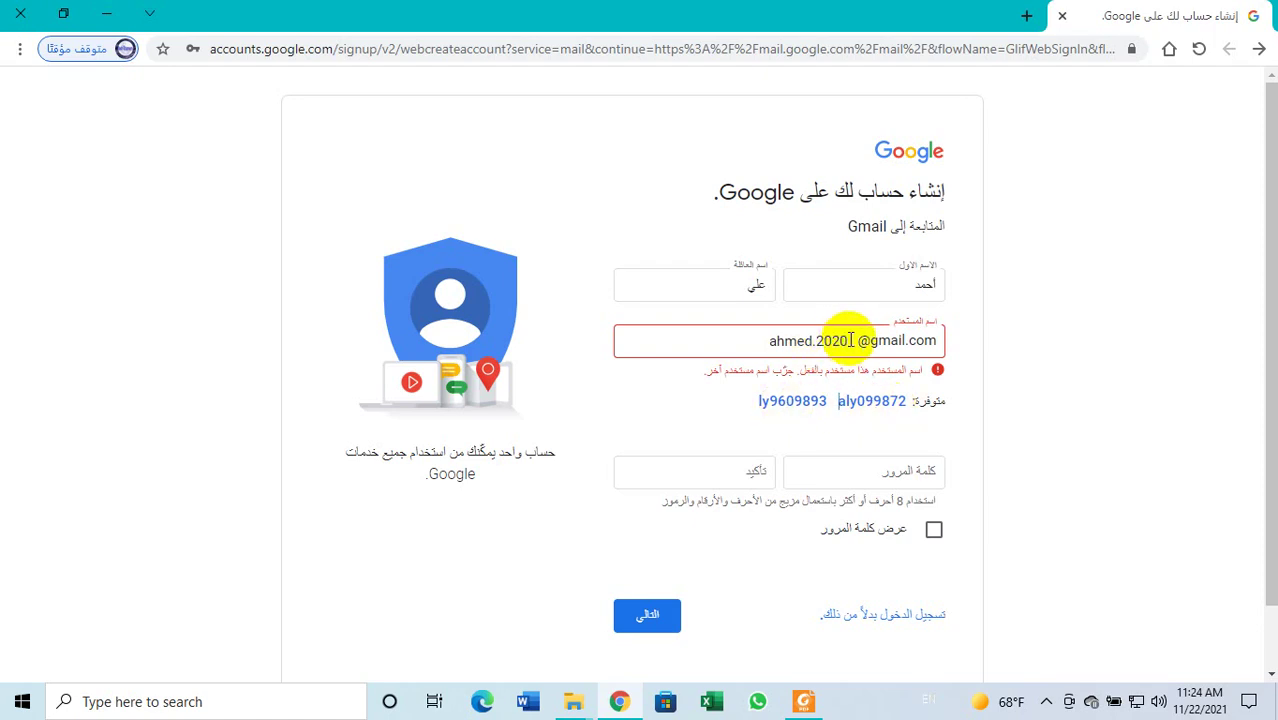
Revise the rejected username and accept Google's suggested available username.
left_click(850, 340)
key("BackSpace")
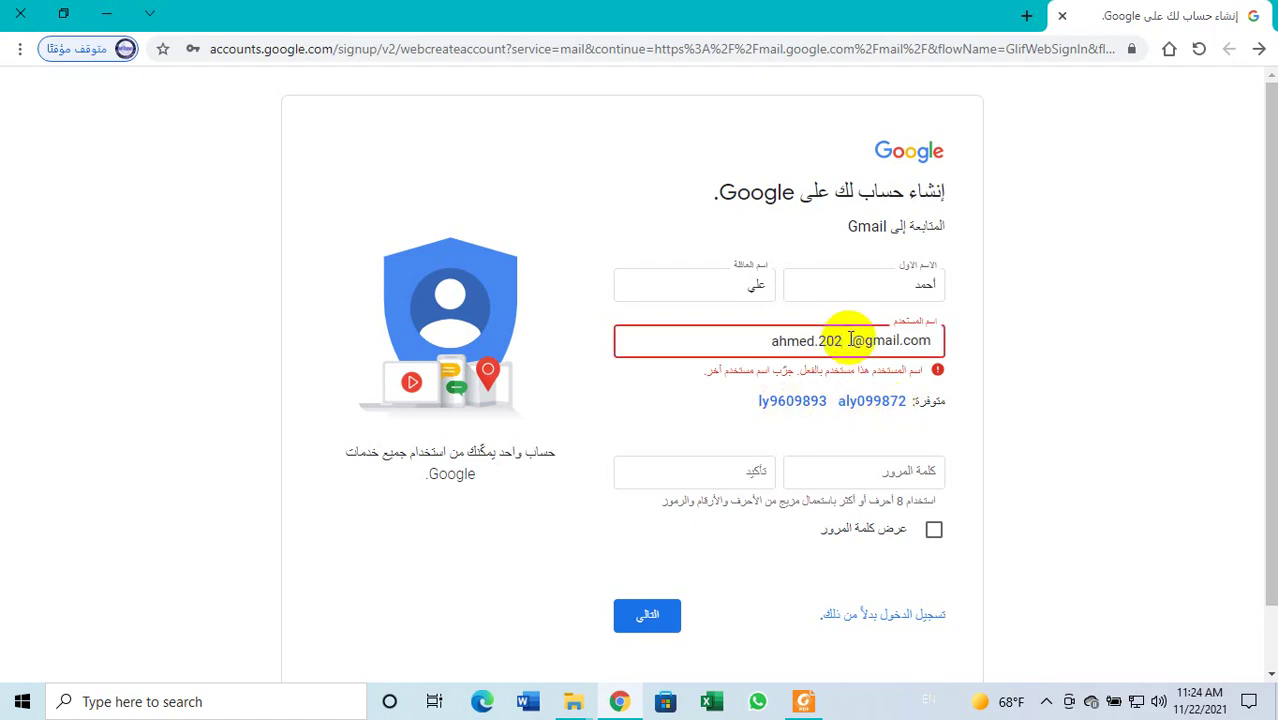
type("5")
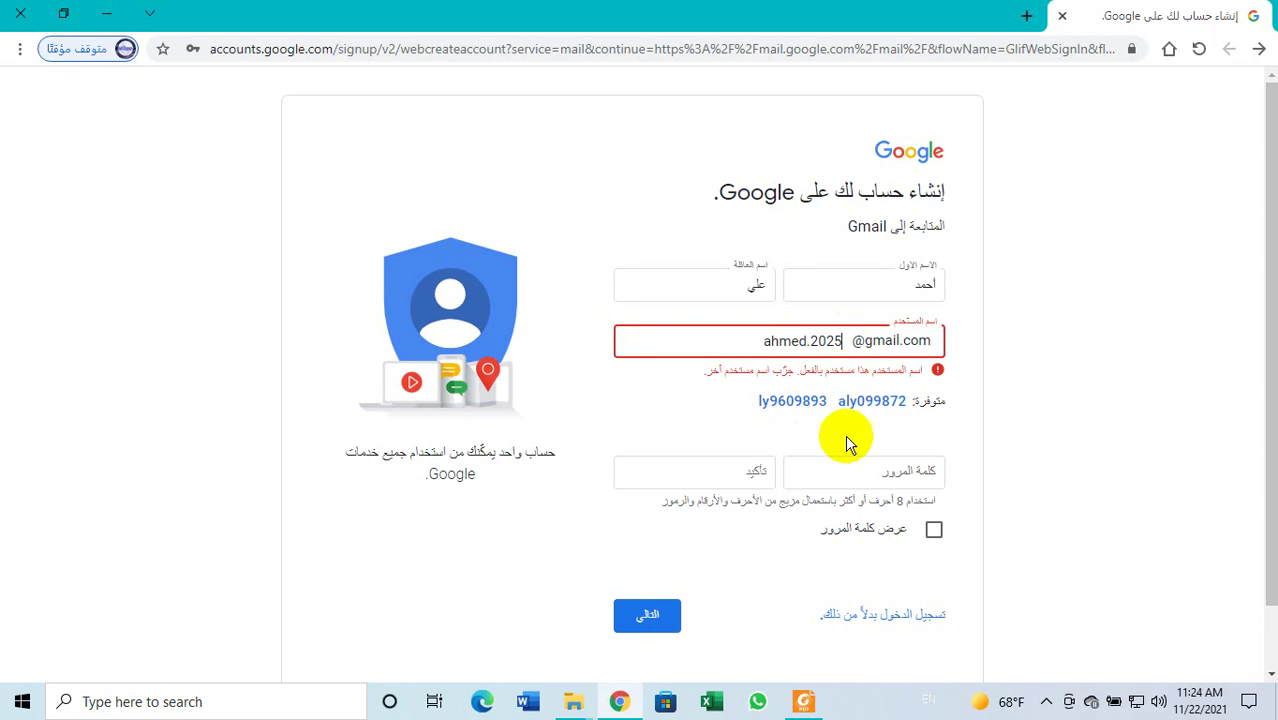
left_click(855, 474)
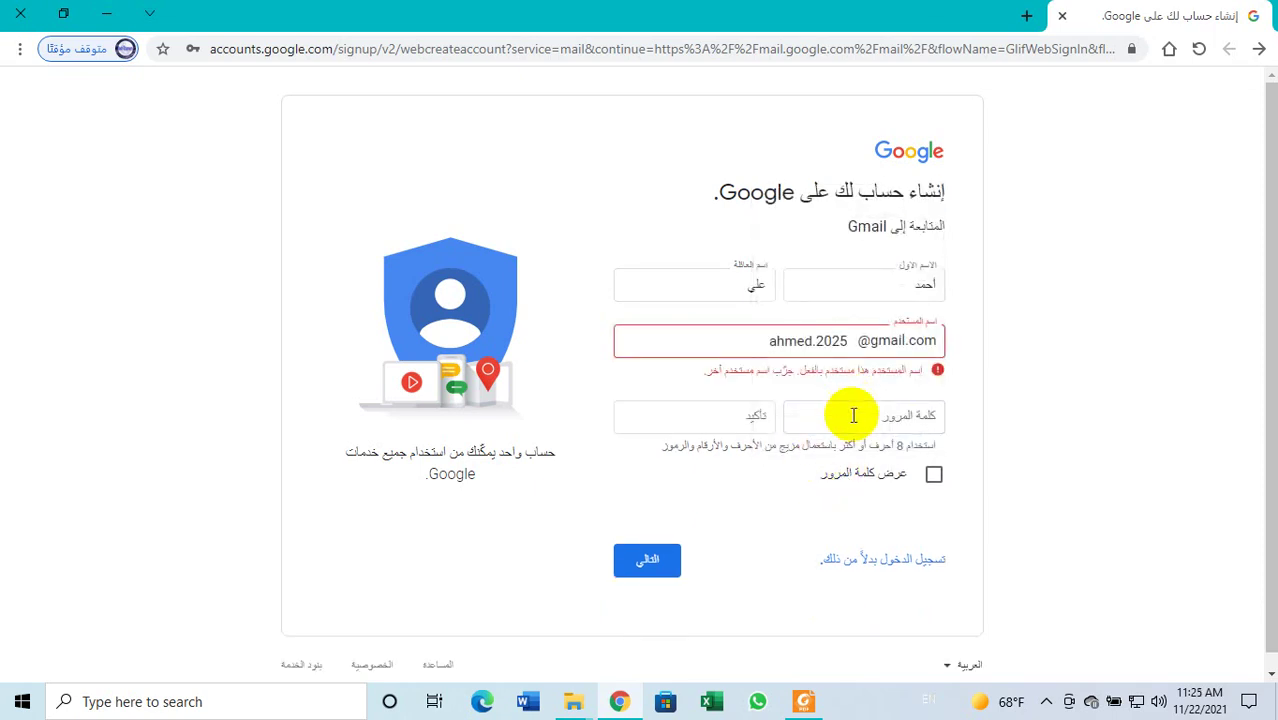
left_click(853, 416)
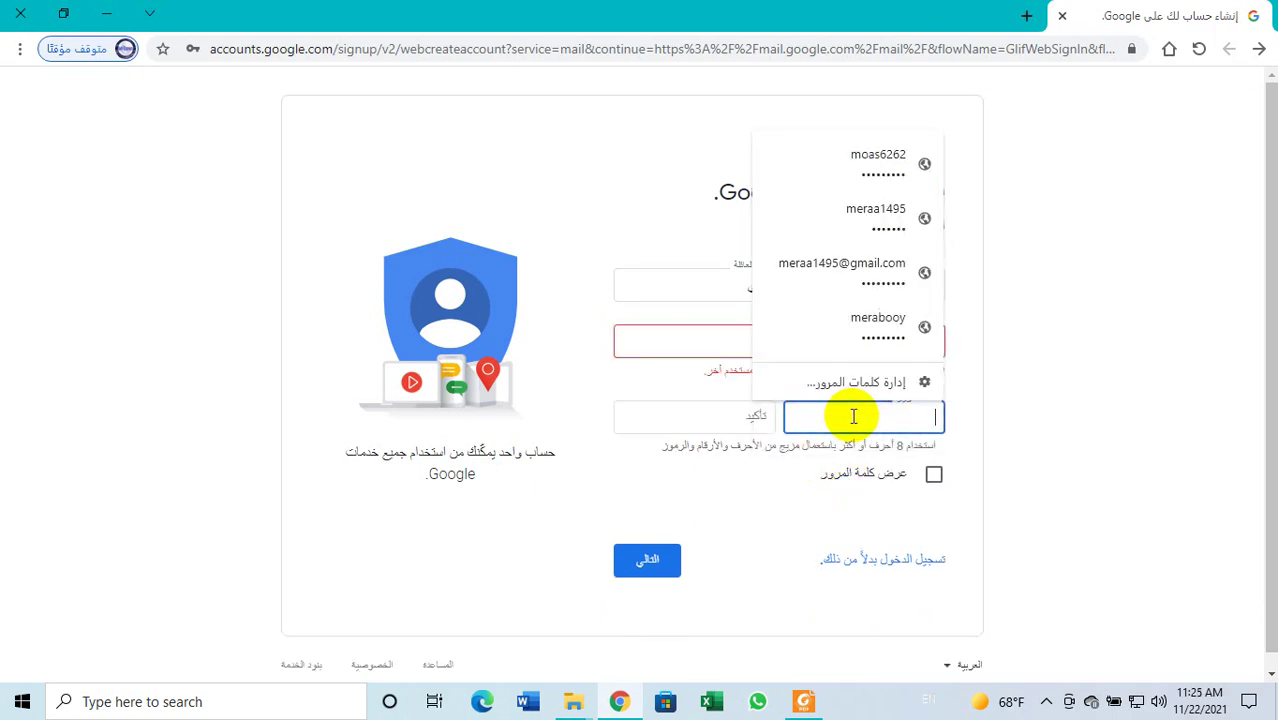
left_click(708, 339)
left_click(808, 341)
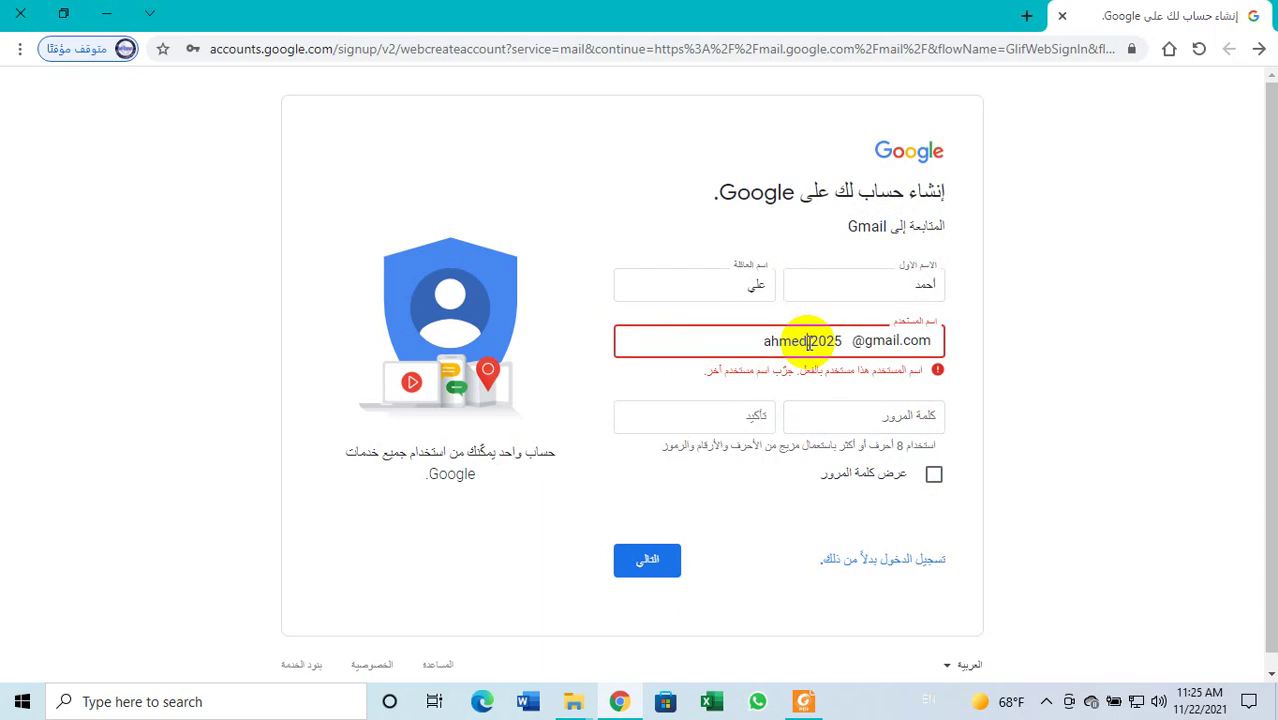
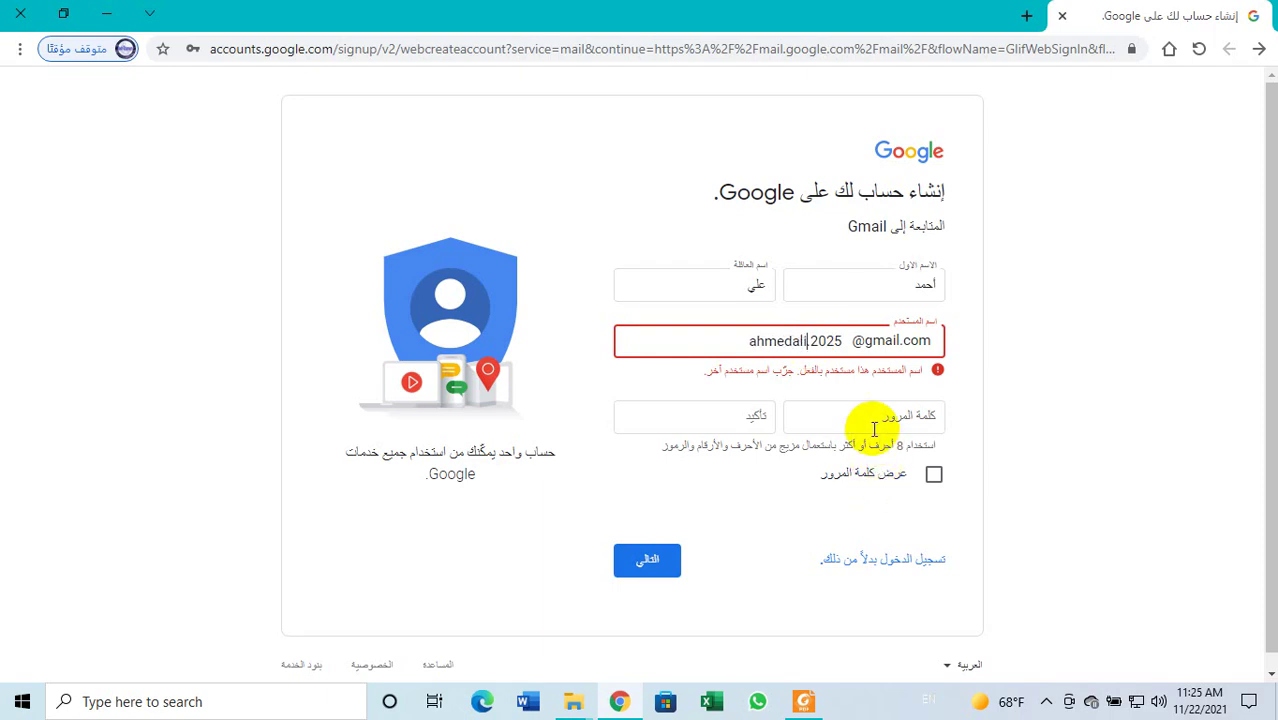
left_click(866, 416)
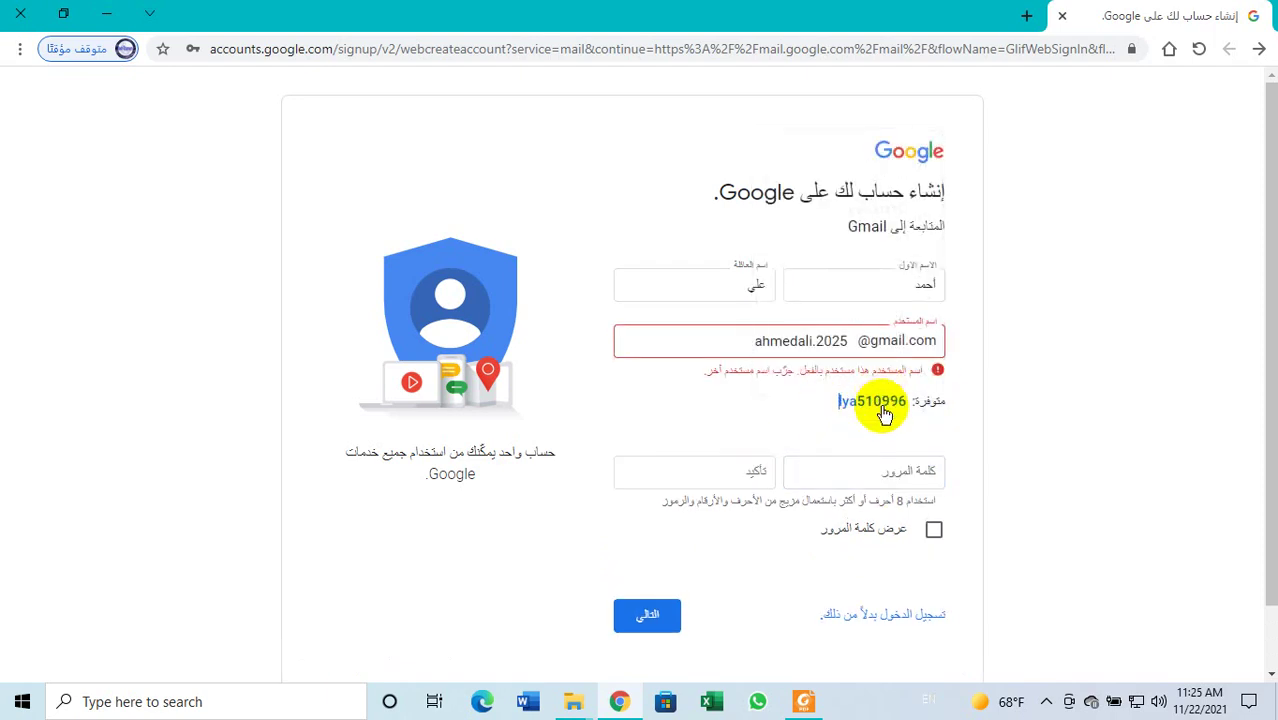
left_click(880, 410)
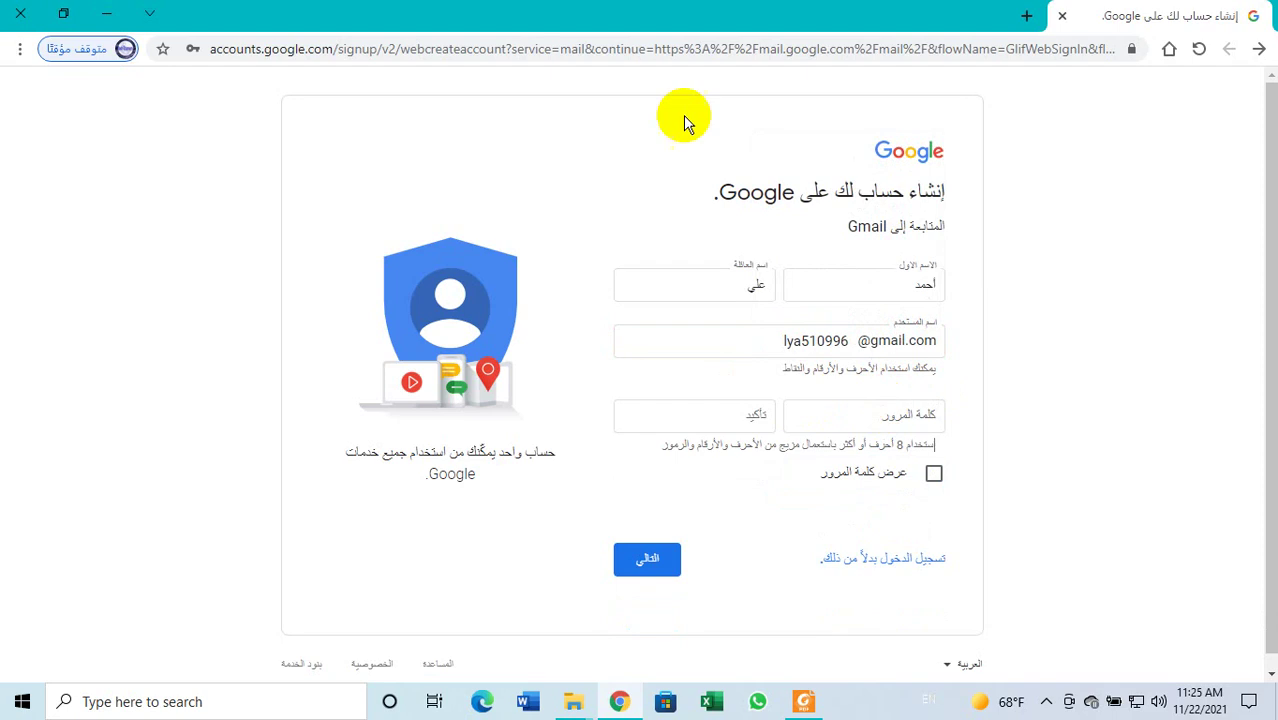
Dismiss Chrome's saved-password suggestions and begin typing the account password.
left_click(816, 415)
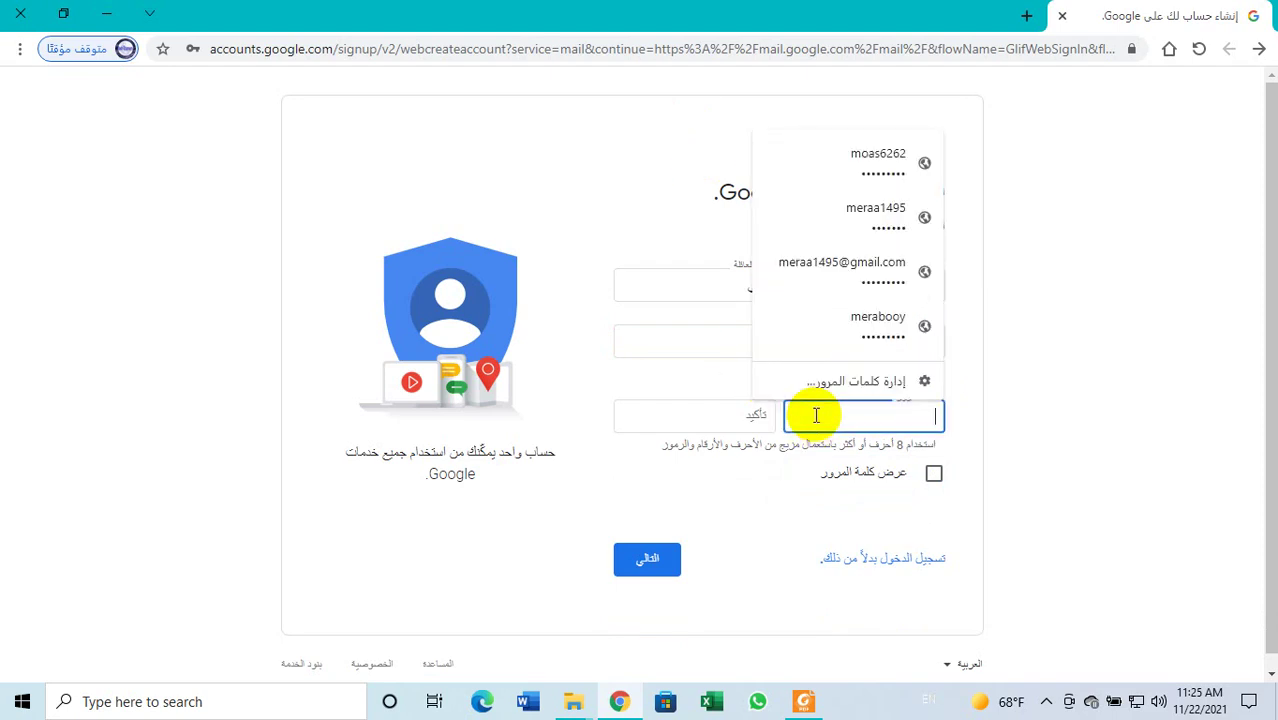
left_click(717, 410)
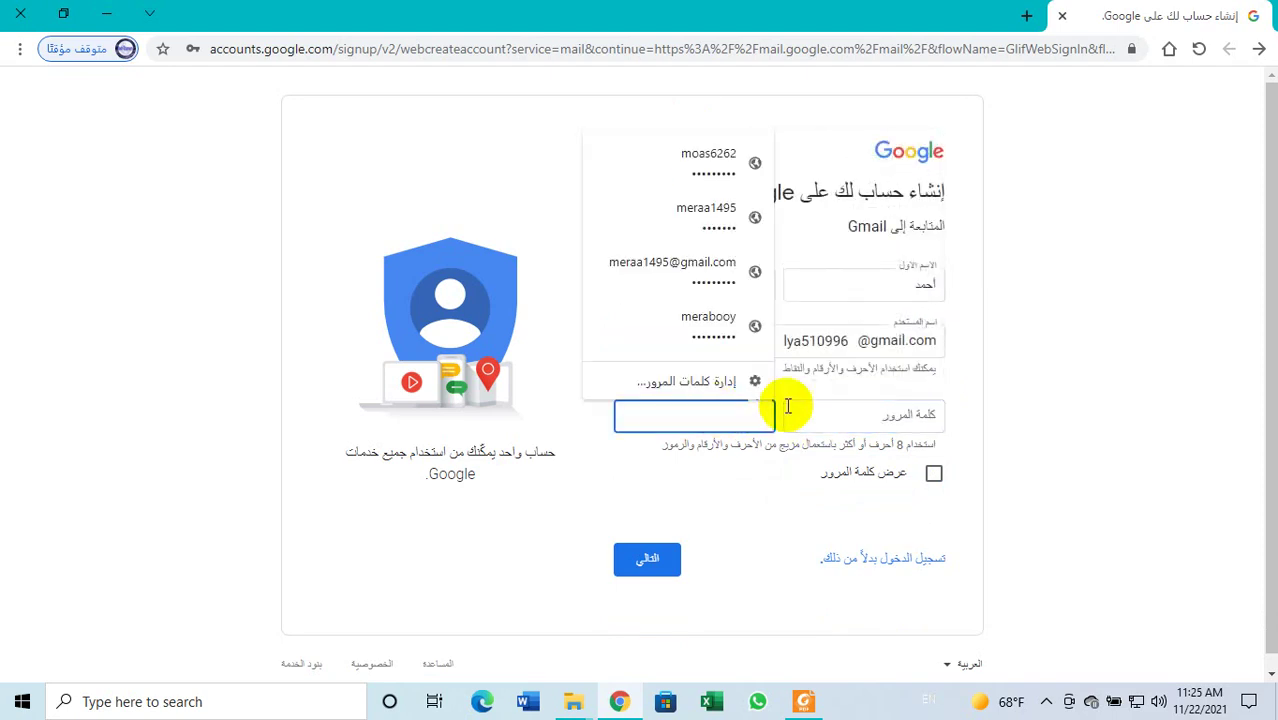
left_click(866, 420)
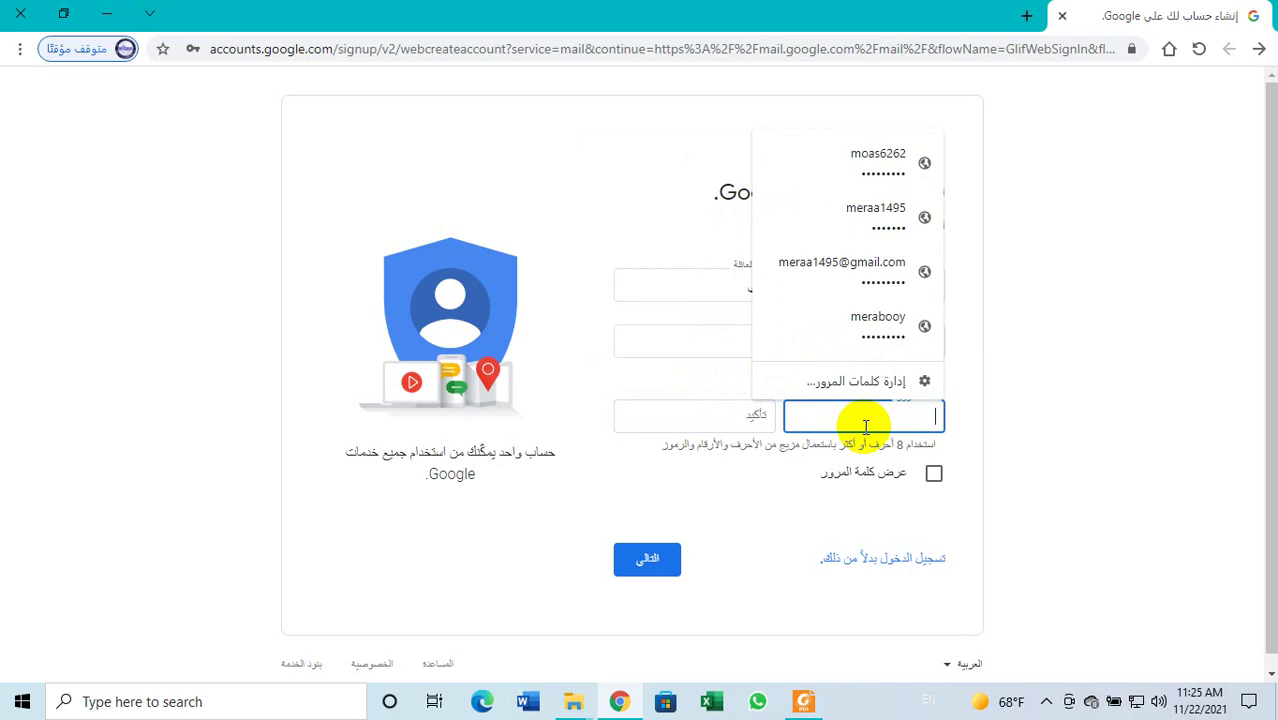
left_click(670, 242)
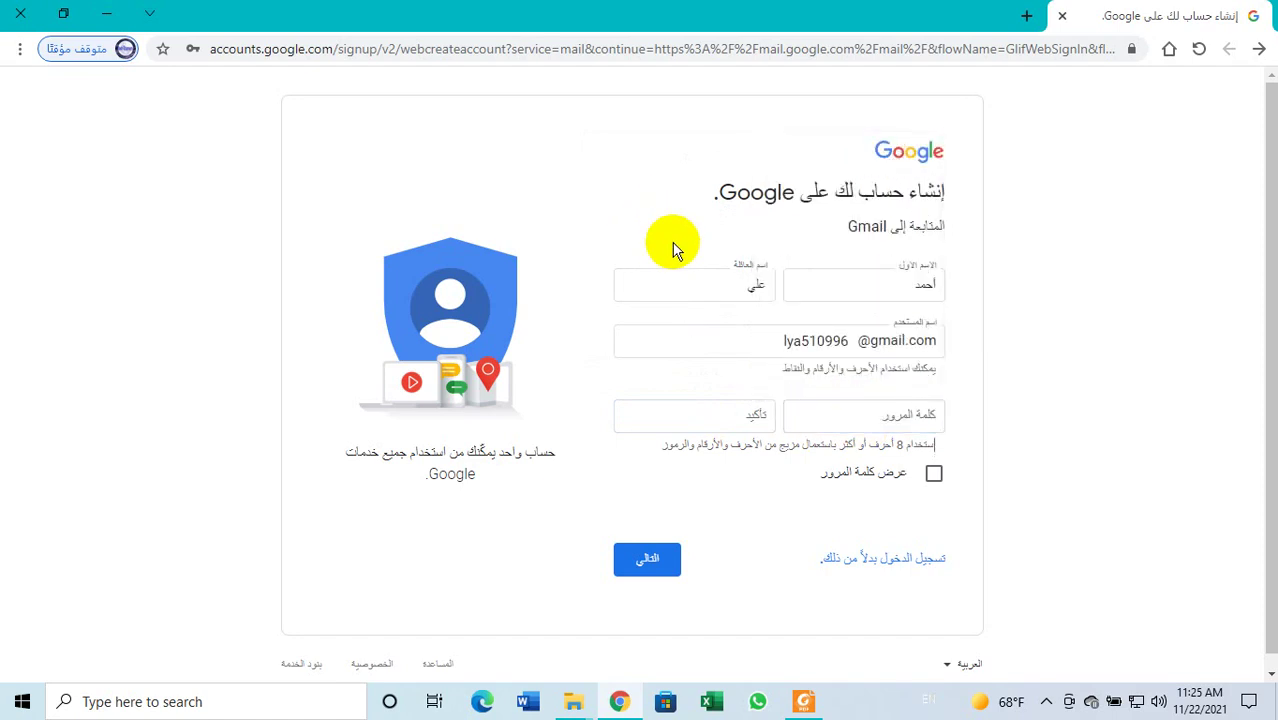
left_click(868, 420)
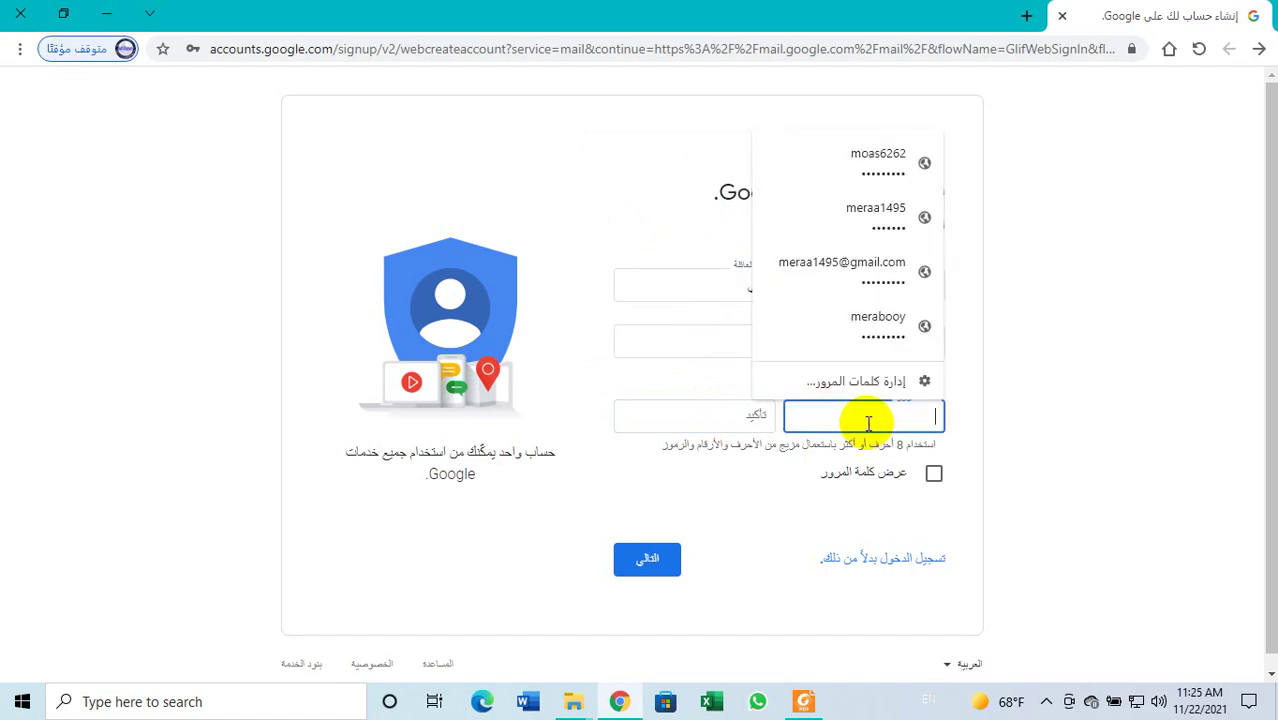
type("•••")
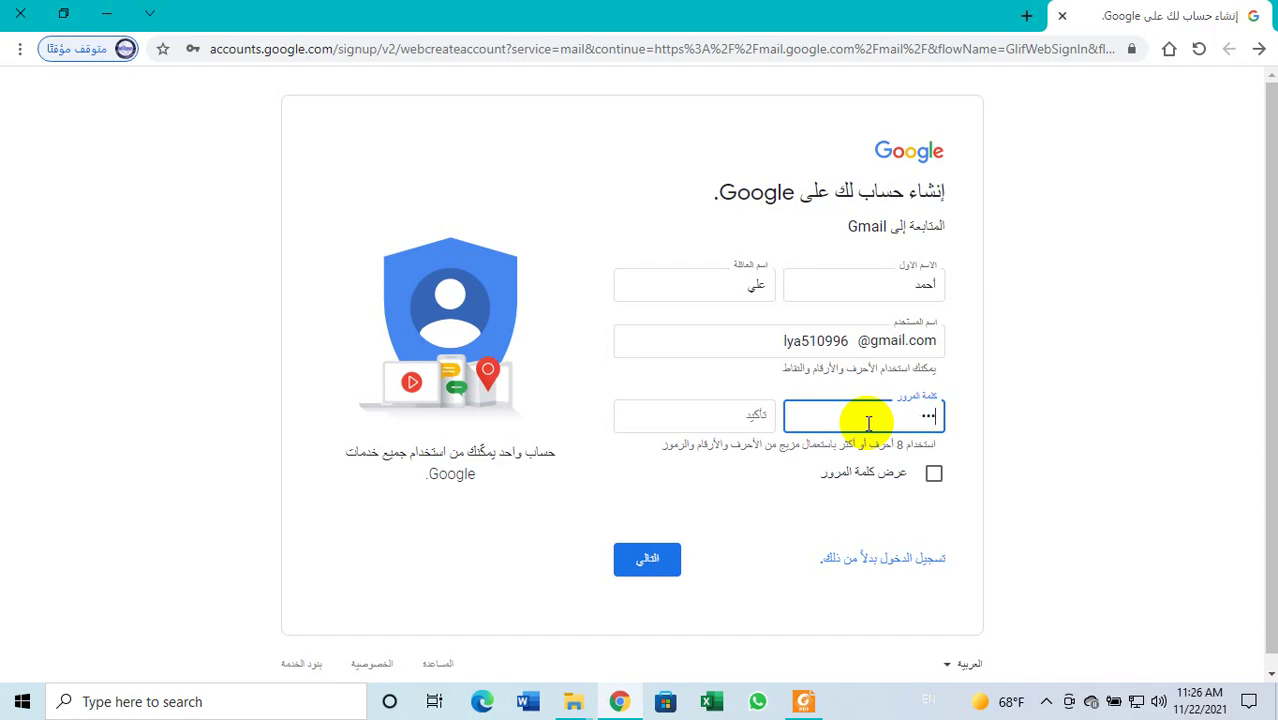
key("BackSpace")
key("BackSpace")
key("BackSpace")
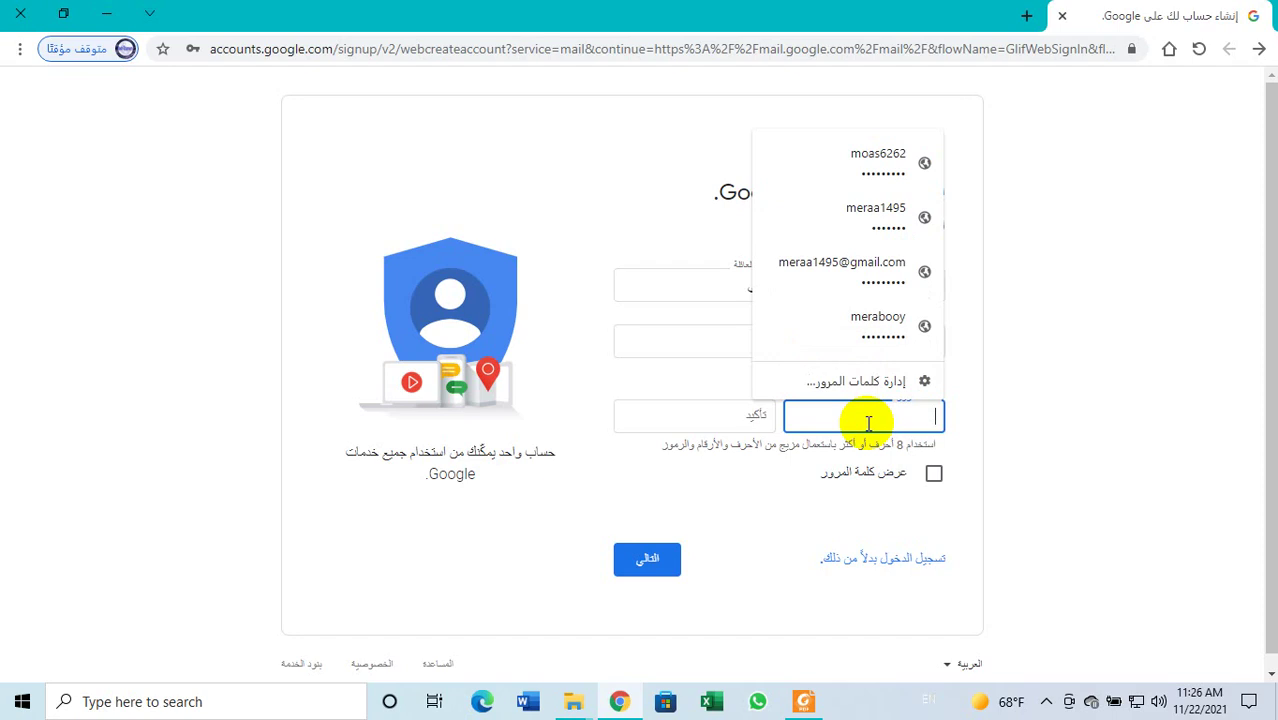
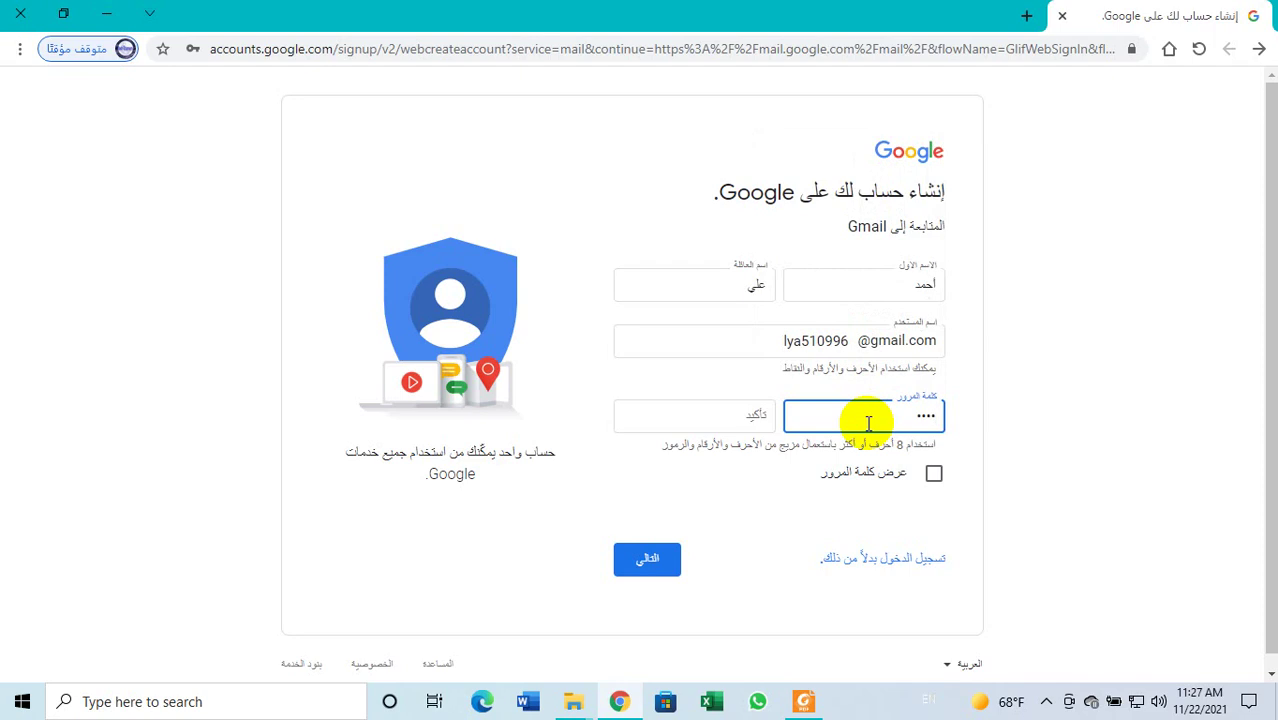
Turn on Show password and type the remaining password characters.
left_click(933, 474)
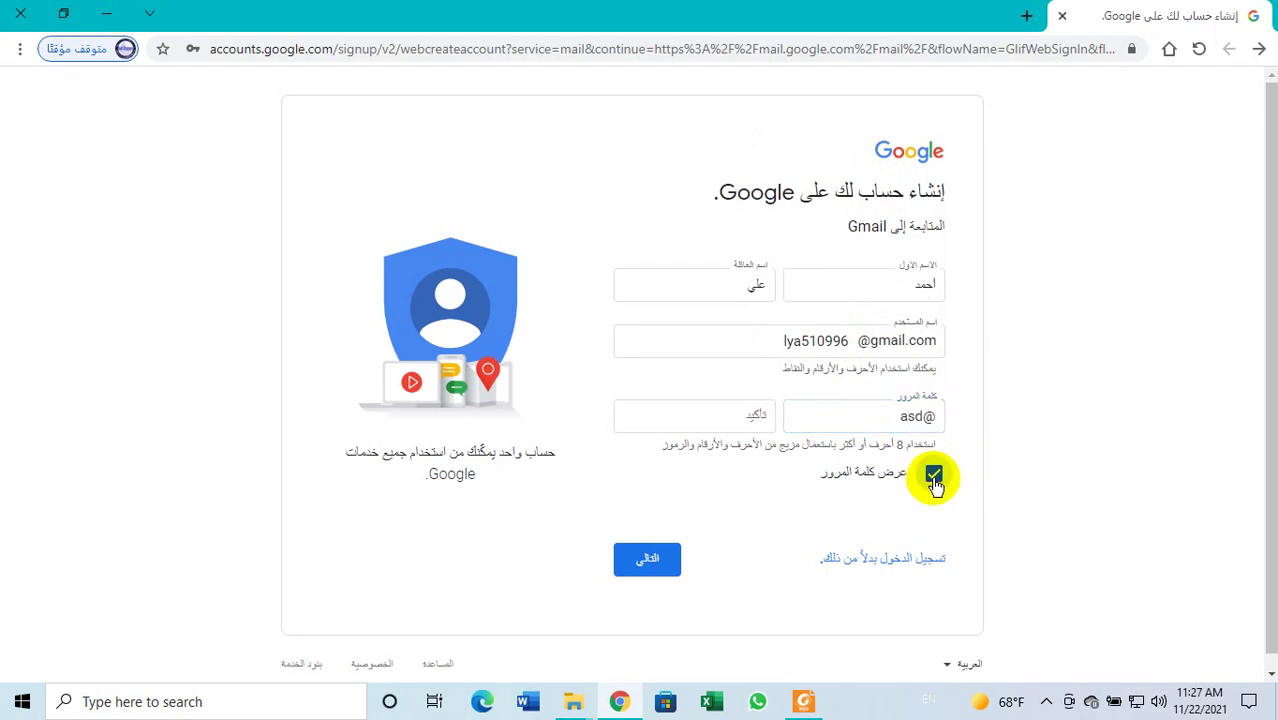
left_click(938, 416)
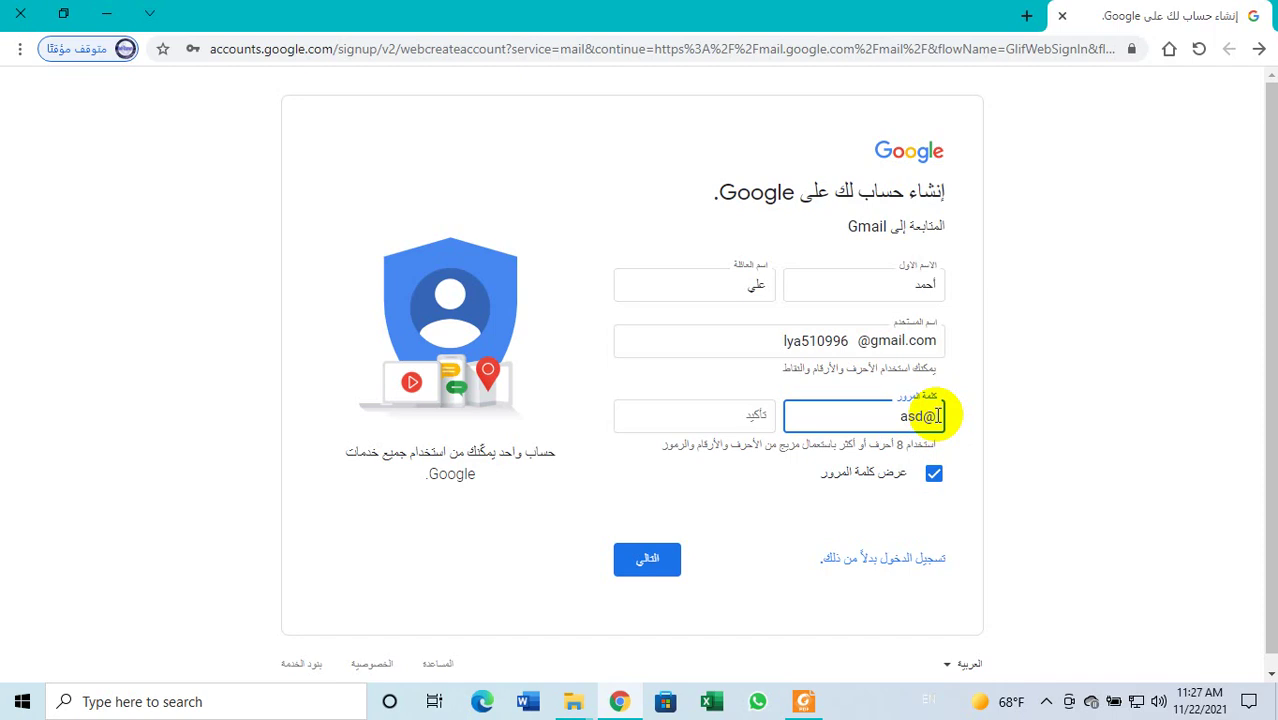
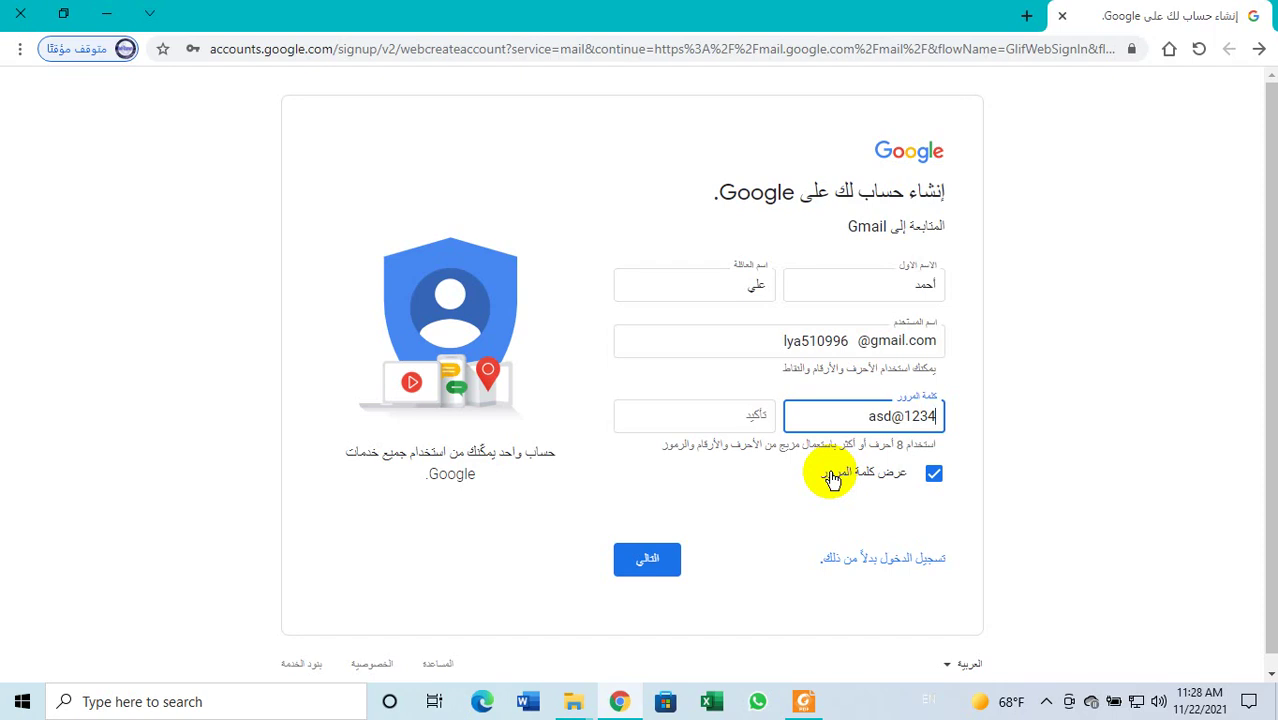
Retype the same password in the Confirm field and submit the form with Next.
left_click(735, 414)
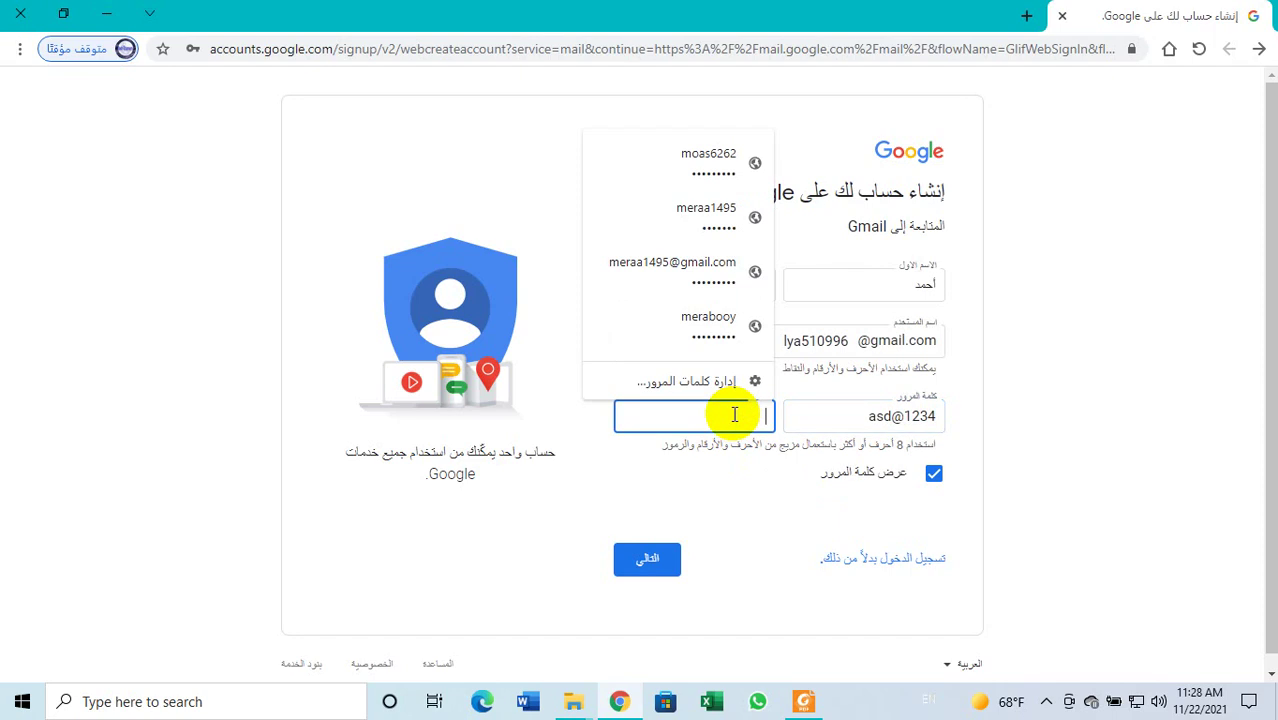
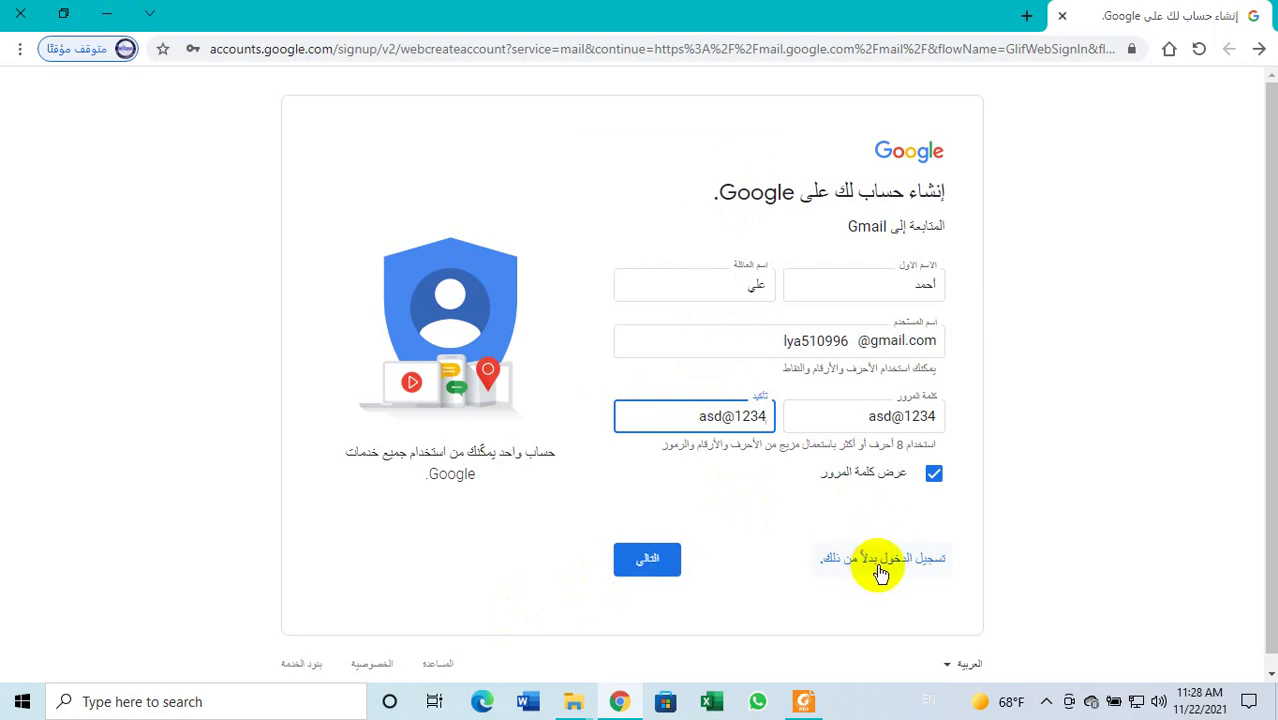
left_click(669, 567)
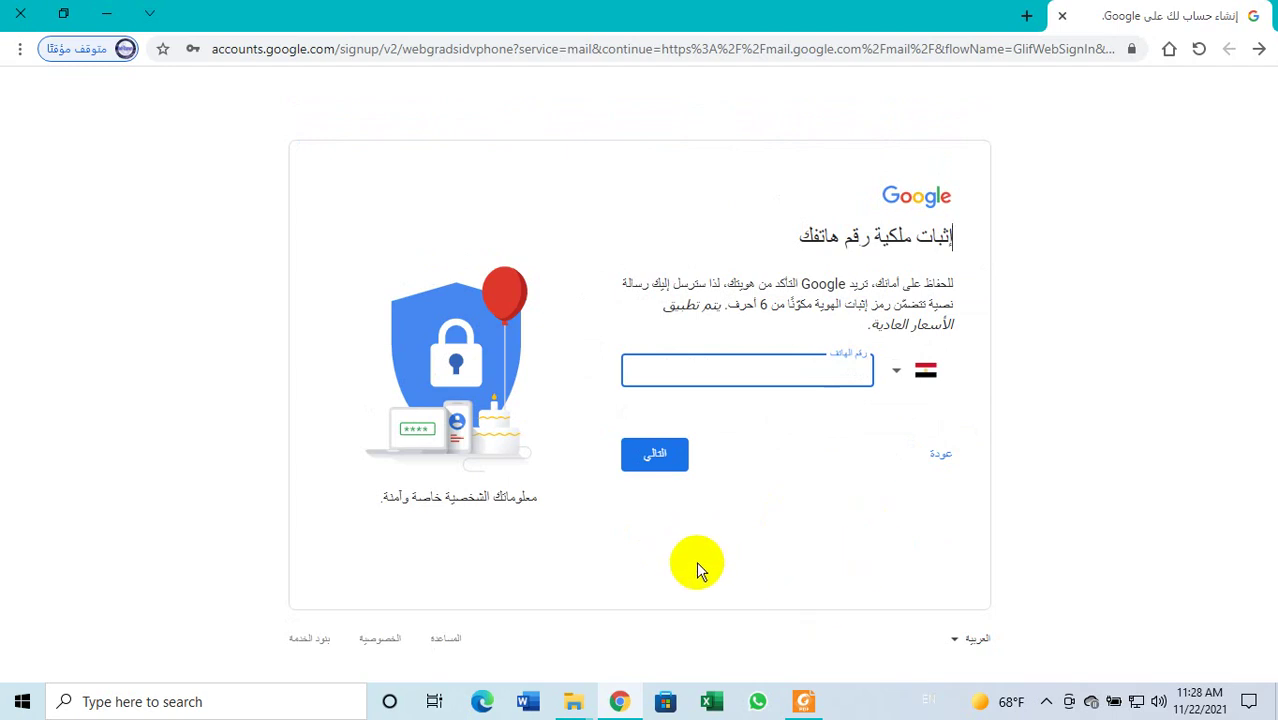
Enter the user's mobile number, keep Egypt (+20) as country code, and submit it.
left_click(784, 372)
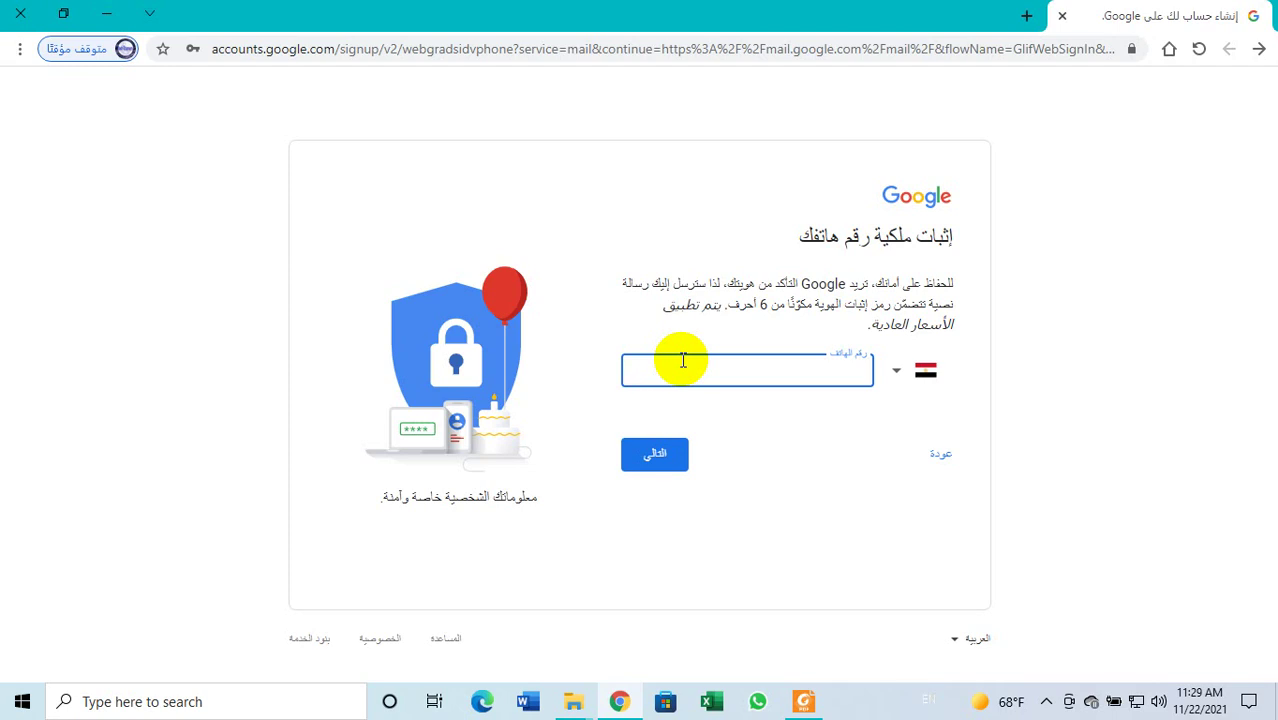
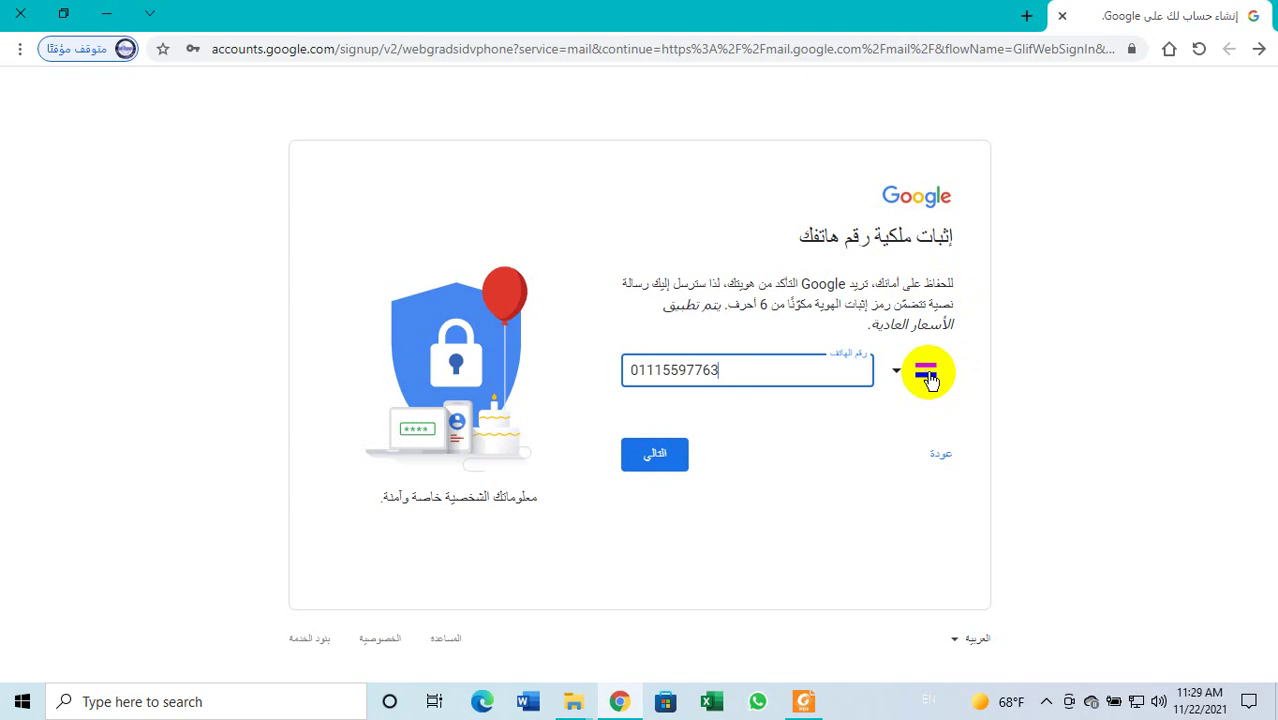
left_click(912, 376)
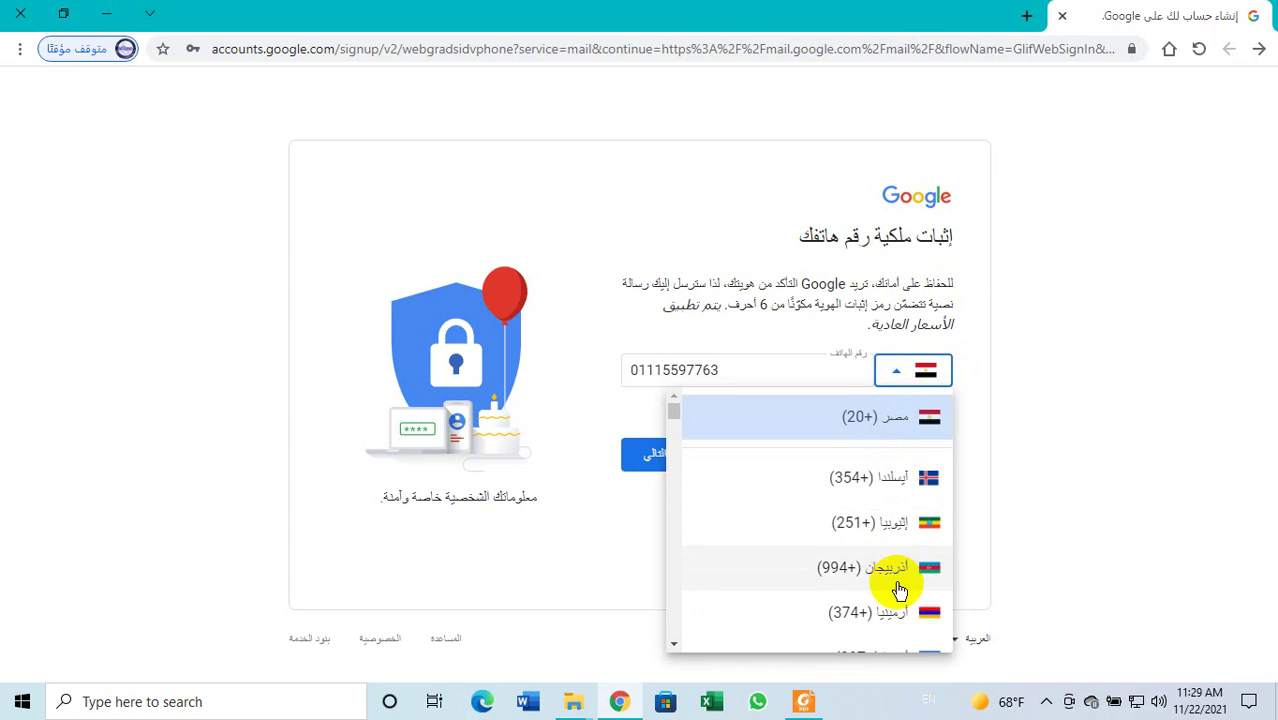
left_click(900, 373)
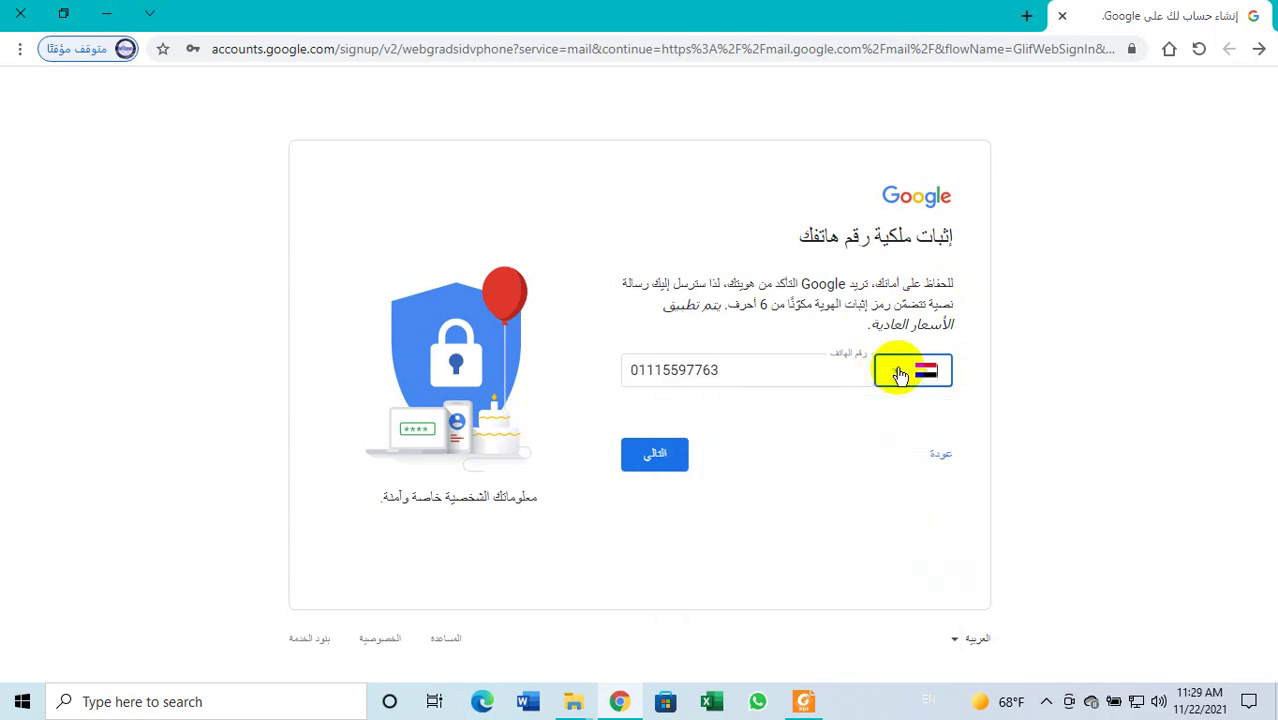
left_click(666, 455)
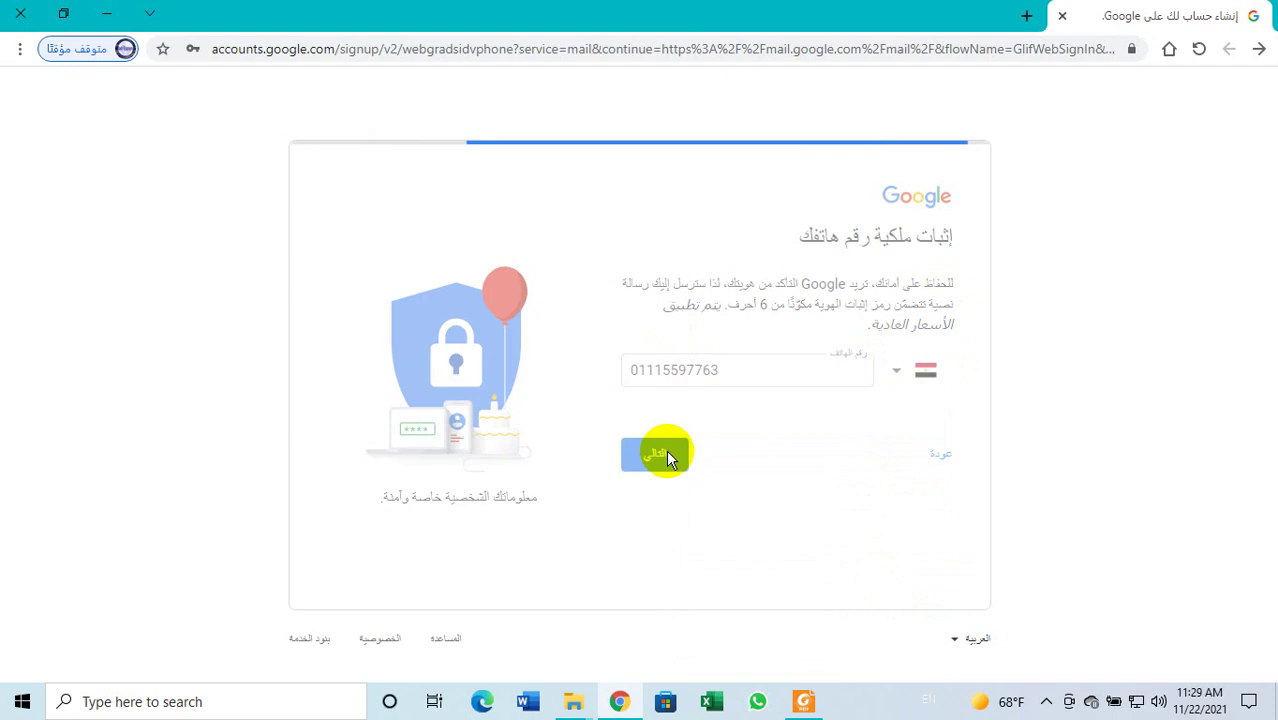